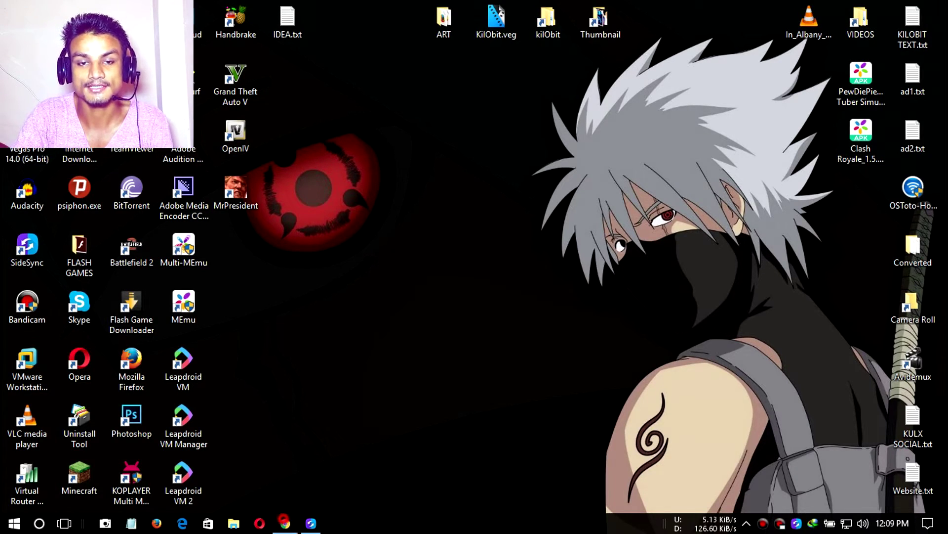
Bring Chrome forward and go to the Google search results for 'articale'.
{"action": "left_click", "coordinate": [285, 523]}
{"action": "left_click", "coordinate": [220, 10]}
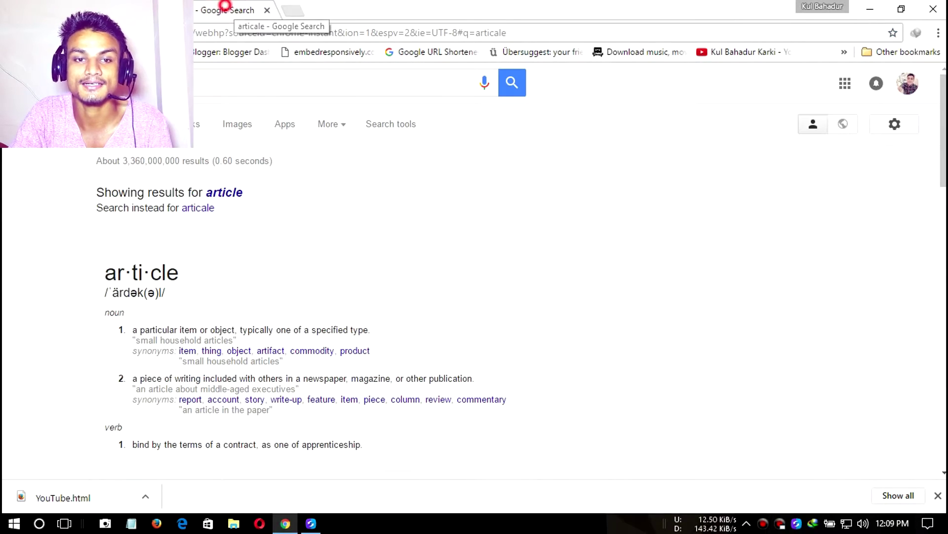
{"action": "key", "text": "ctrl+shift+Tab"}
{"action": "key", "text": "ctrl+Tab"}
{"action": "scroll", "coordinate": [148, 250], "scroll_direction": "down", "scroll_amount": 8}
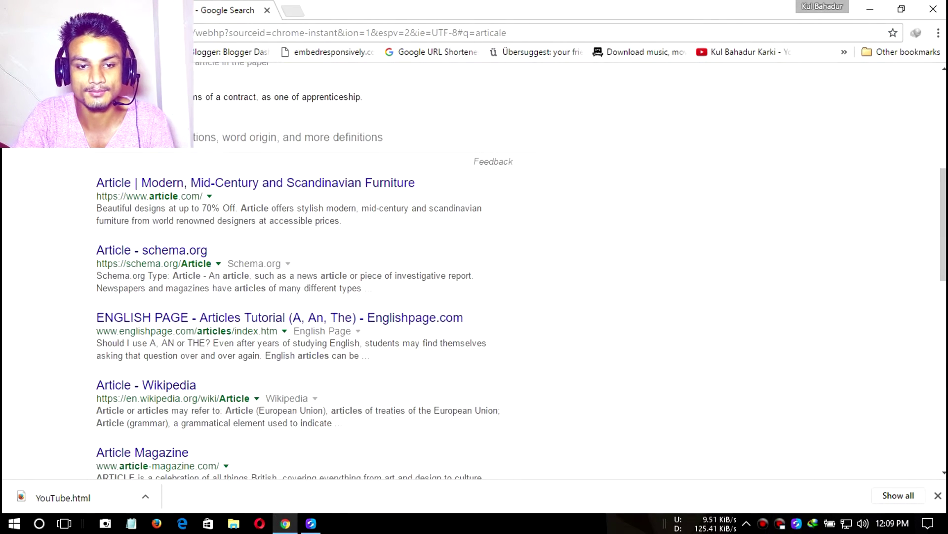
Open the schema.org Article result in a new tab, then return to the YouTube home page.
{"action": "right_click", "coordinate": [202, 250]}
{"action": "left_click", "coordinate": [249, 259]}
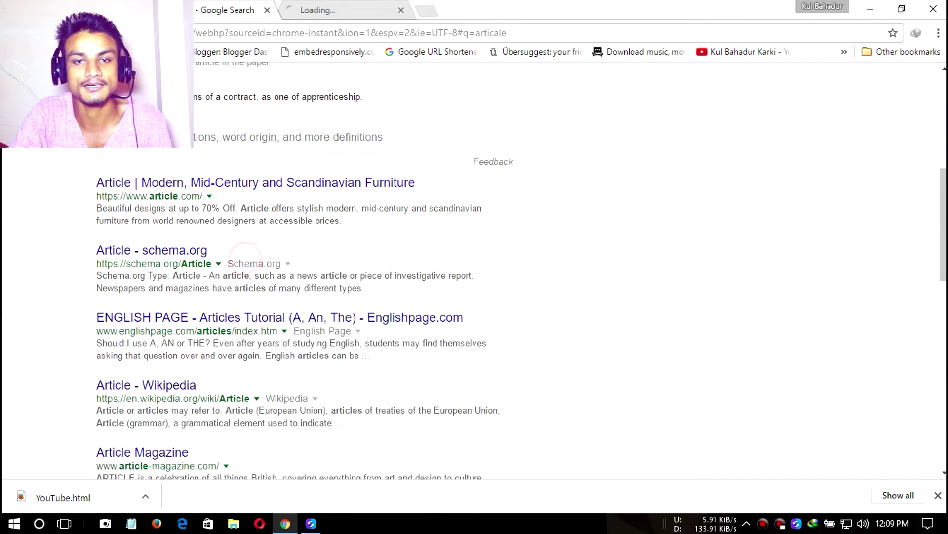
{"action": "key", "text": "ctrl+Tab"}
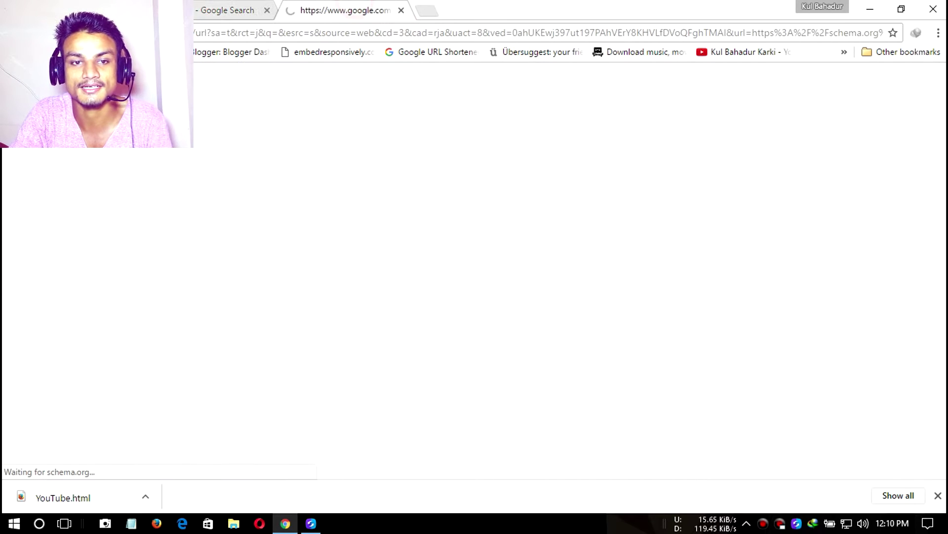
{"action": "key", "text": "ctrl+shift+Tab"}
{"action": "key", "text": "ctrl+shift+Tab"}
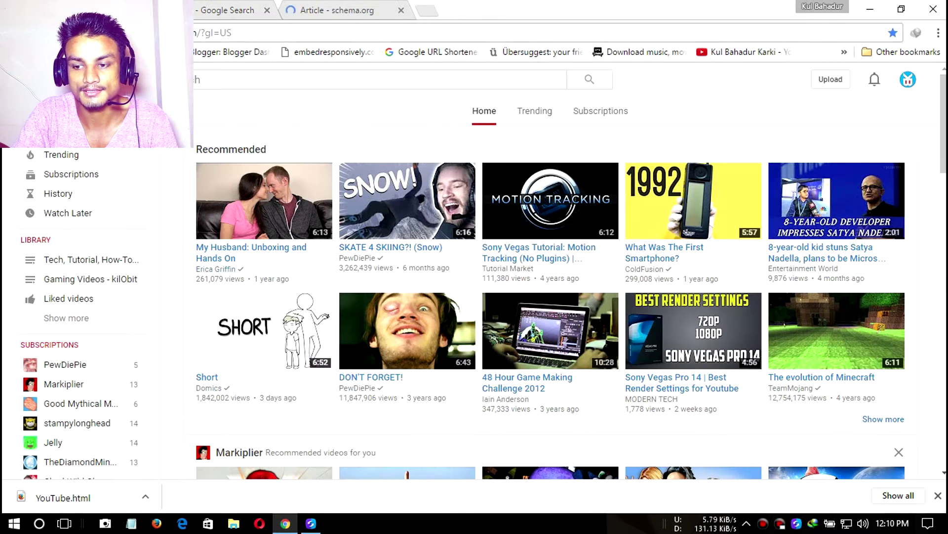
{"action": "key", "text": "super+Down"}
{"action": "key", "text": "super+Down"}
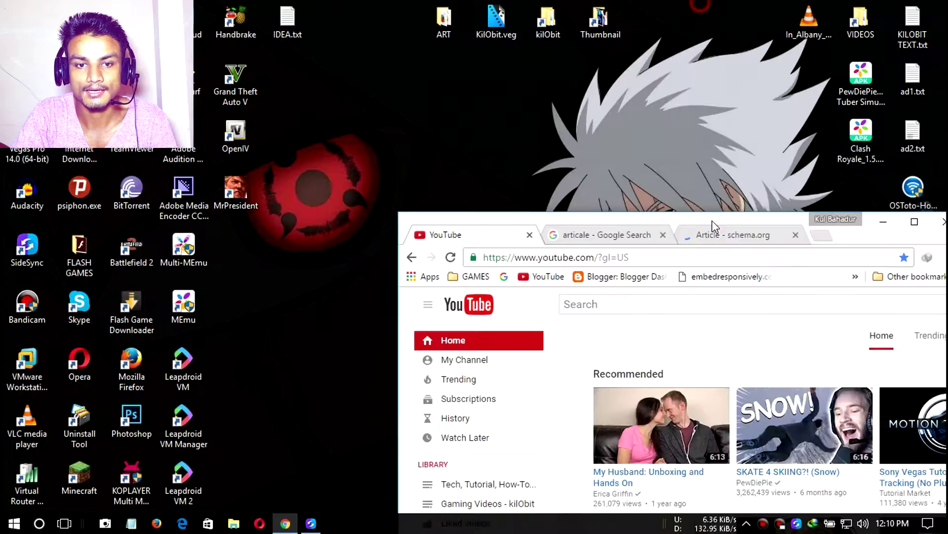
{"action": "key", "text": "alt+Tab"}
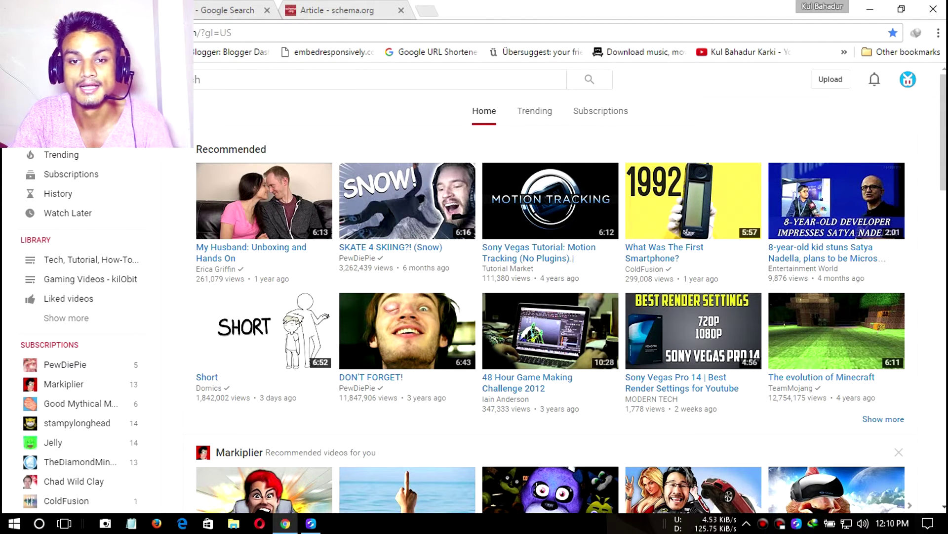
Save the YouTube home page to the desktop as YouTube.html, Webpage Complete.
{"action": "right_click", "coordinate": [405, 129]}
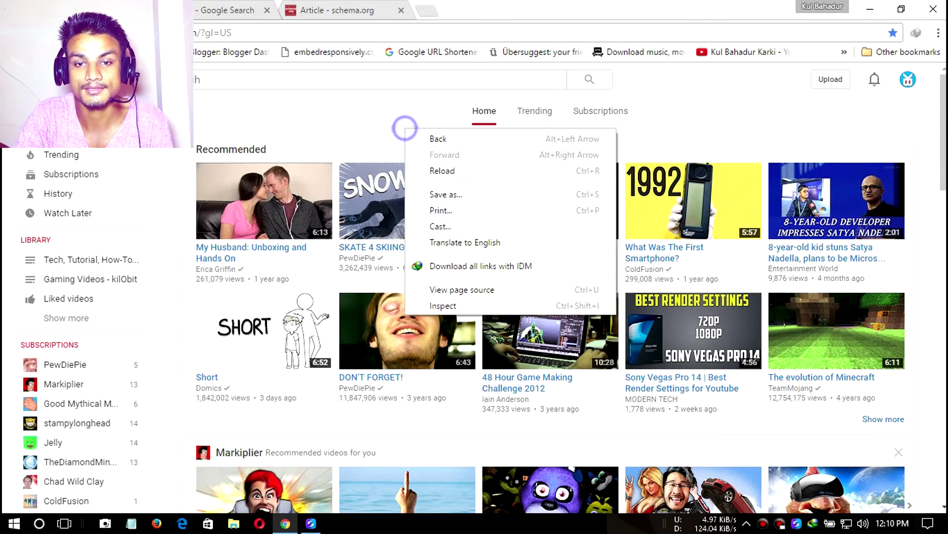
{"action": "left_click", "coordinate": [442, 195]}
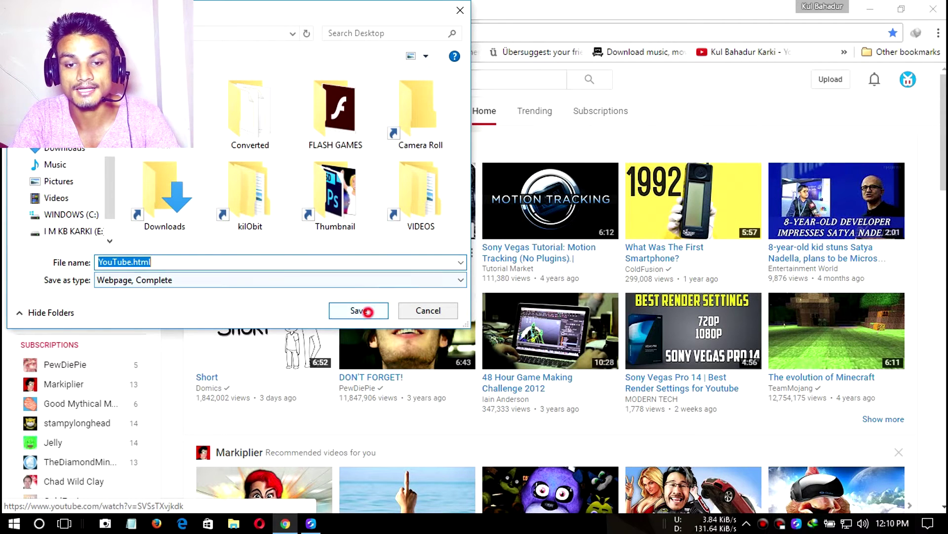
{"action": "left_click", "coordinate": [363, 311]}
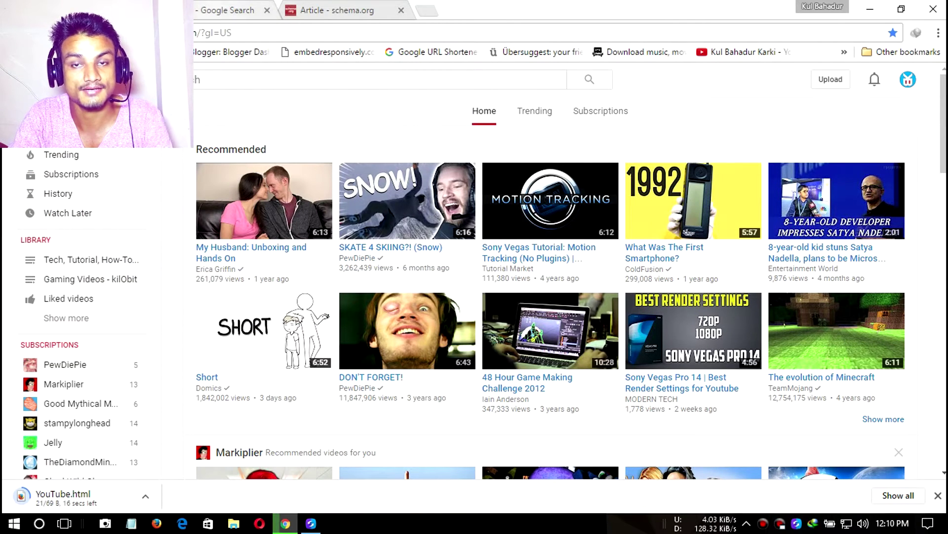
Save the 'articale' Google search results page to the desktop as a complete webpage.
{"action": "left_click", "coordinate": [221, 7]}
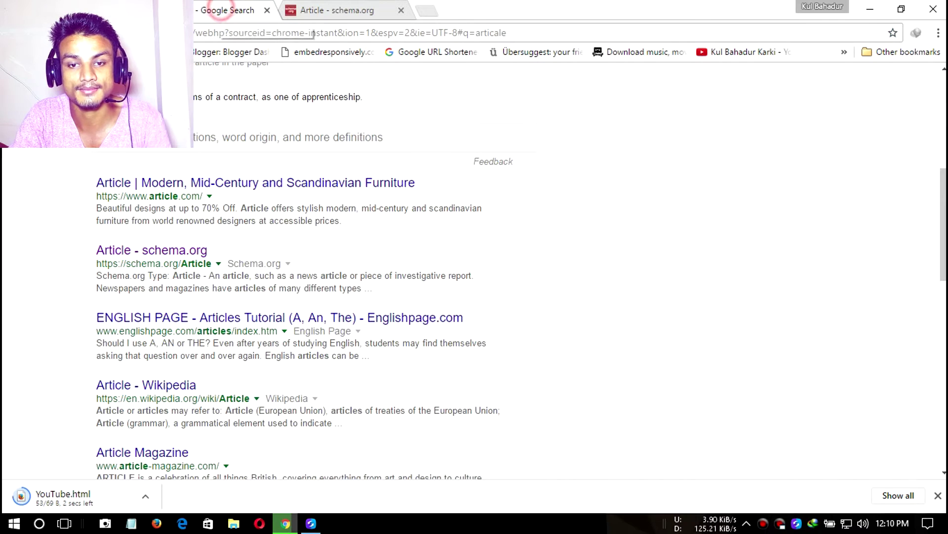
{"action": "right_click", "coordinate": [496, 227]}
{"action": "left_click", "coordinate": [566, 292]}
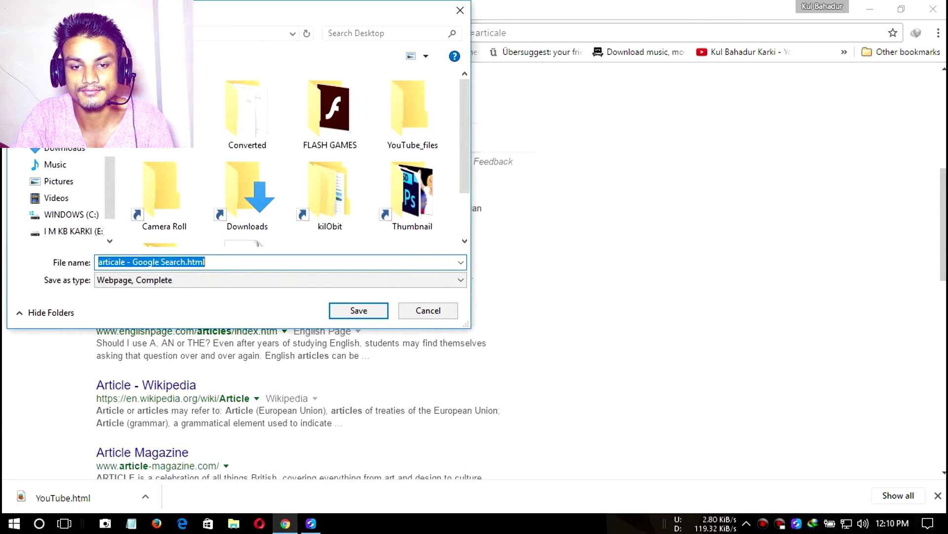
{"action": "left_click", "coordinate": [364, 309]}
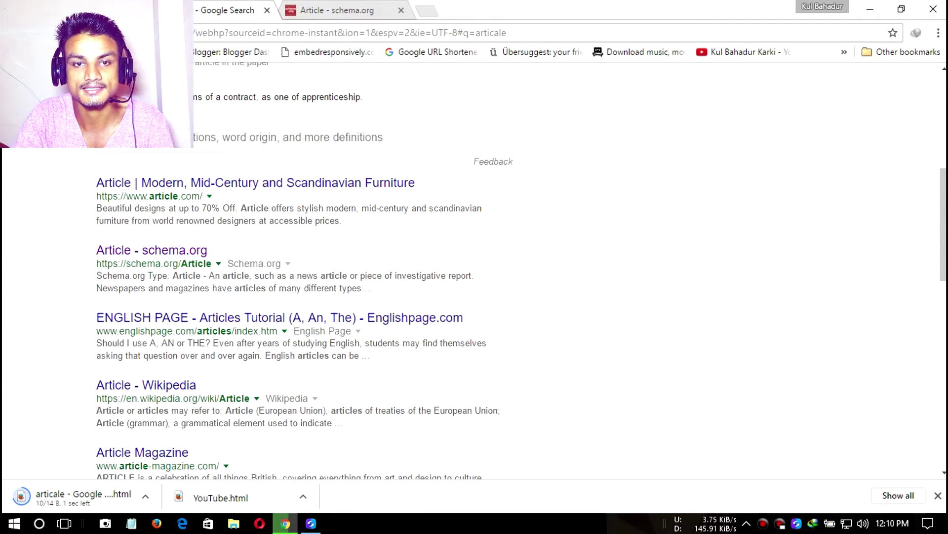
Save 'Article - schema.org.html' as a complete webpage, then minimise Chrome.
{"action": "left_click", "coordinate": [341, 7]}
{"action": "scroll", "coordinate": [790, 222], "scroll_direction": "down", "scroll_amount": 20}
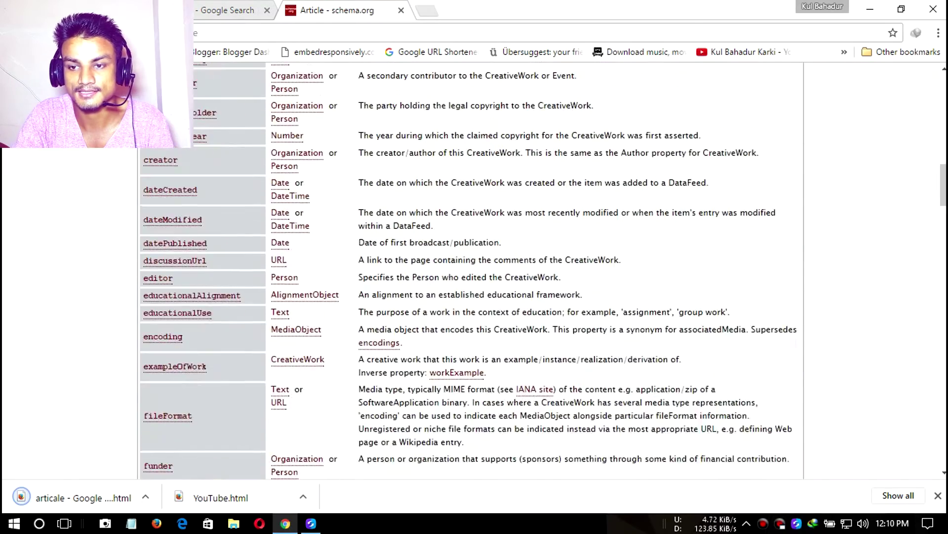
{"action": "scroll", "coordinate": [790, 222], "scroll_direction": "up", "scroll_amount": 8}
{"action": "right_click", "coordinate": [793, 221]}
{"action": "left_click", "coordinate": [779, 290]}
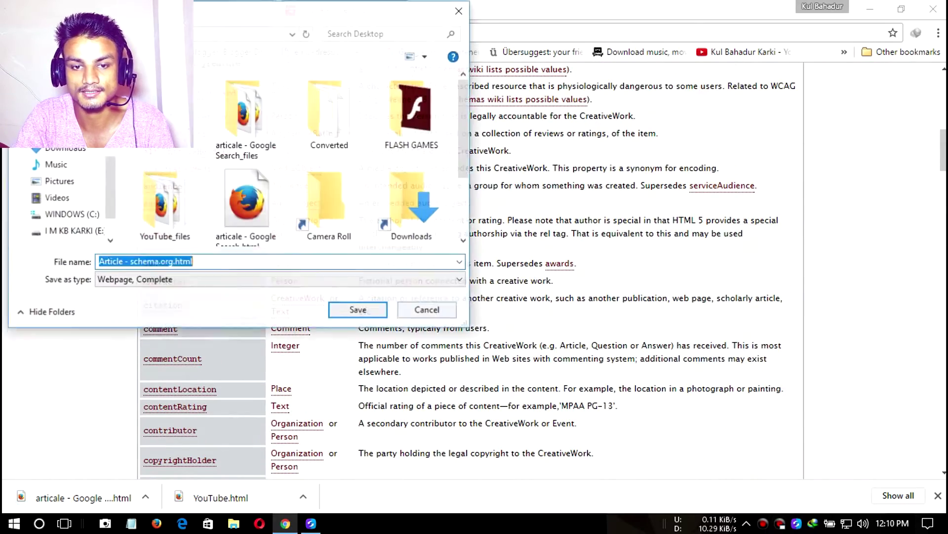
{"action": "left_click", "coordinate": [363, 307]}
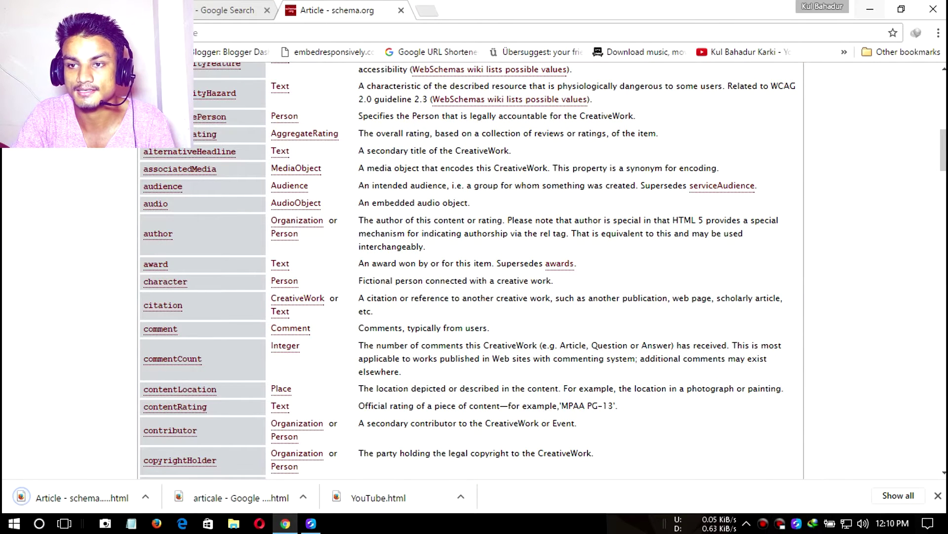
{"action": "left_click", "coordinate": [866, 7]}
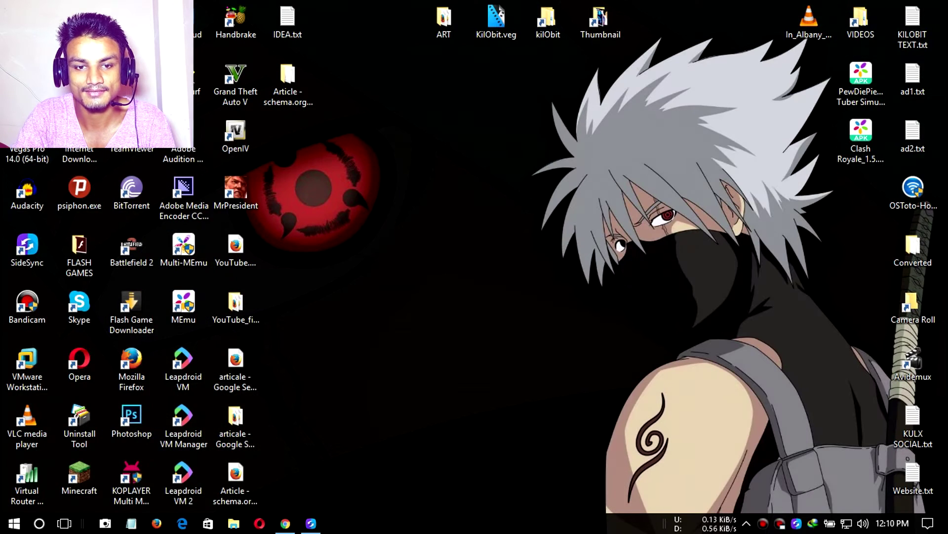
Move the five saved pages and folders into their own column on the desktop.
{"action": "left_click_drag", "start_coordinate": [287, 249], "coordinate": [210, 507]}
{"action": "left_click_drag", "start_coordinate": [239, 306], "coordinate": [396, 193]}
{"action": "left_click", "coordinate": [541, 252]}
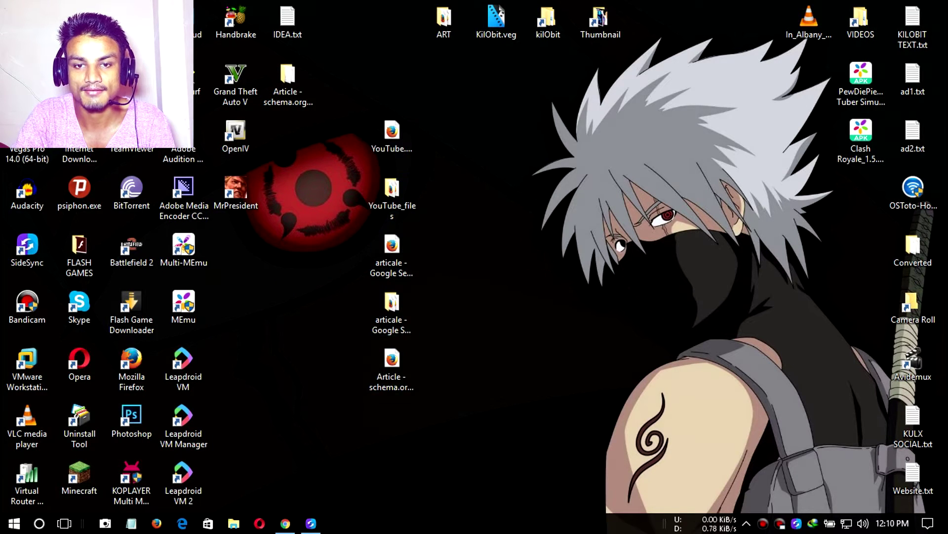
Select YouTube.html and the YouTube_files folder to reveal their full names.
{"action": "left_click_drag", "start_coordinate": [451, 116], "coordinate": [367, 222]}
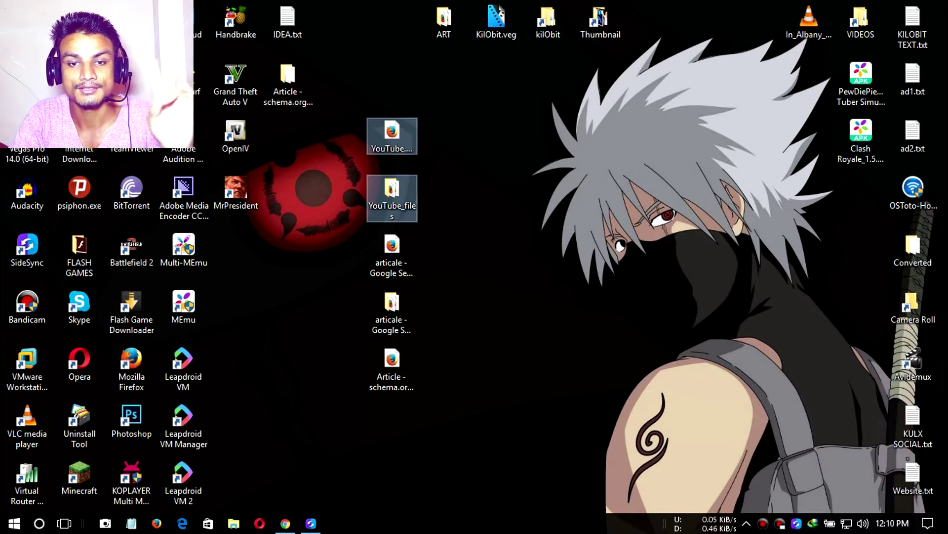
{"action": "left_click", "coordinate": [409, 143]}
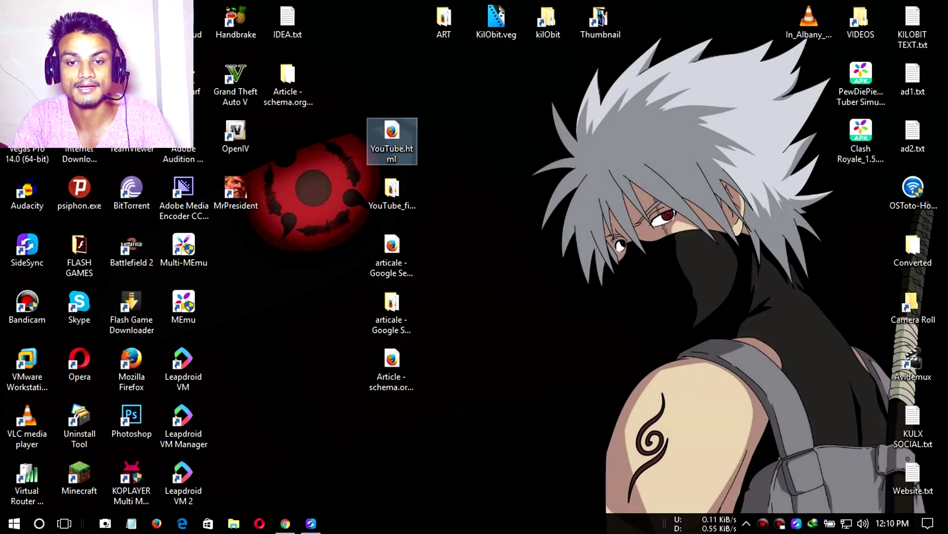
{"action": "left_click", "coordinate": [392, 195]}
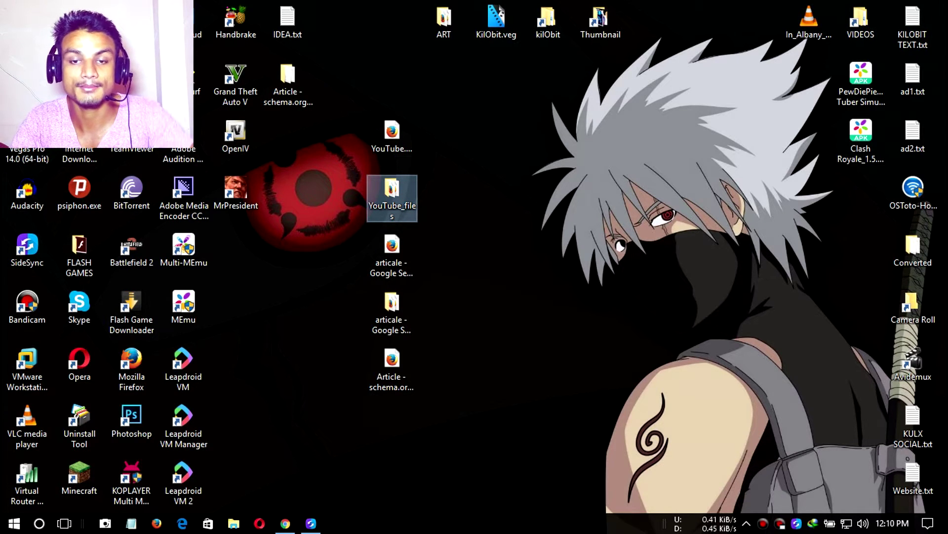
{"action": "left_click", "coordinate": [847, 523]}
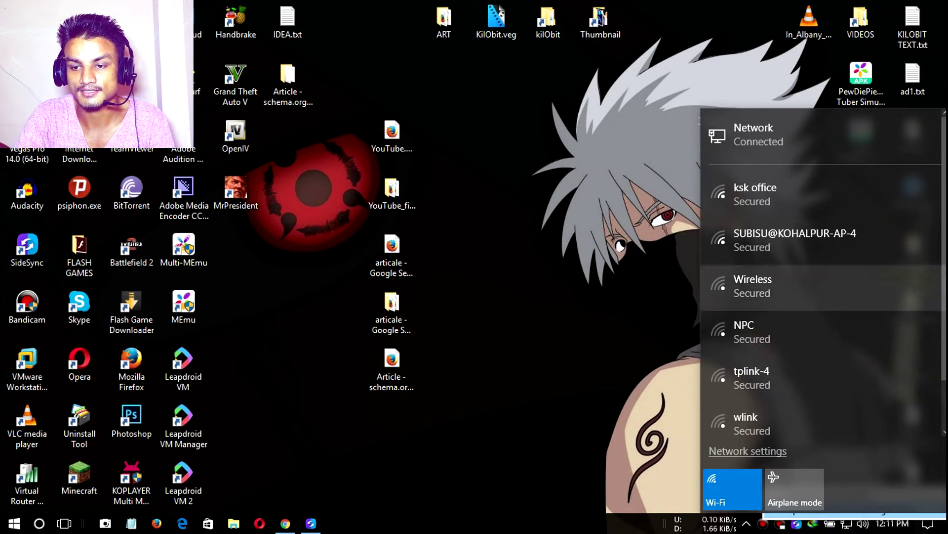
Disable the Ethernet adapter from Network Connections, then minimise both network windows.
{"action": "right_click", "coordinate": [837, 523]}
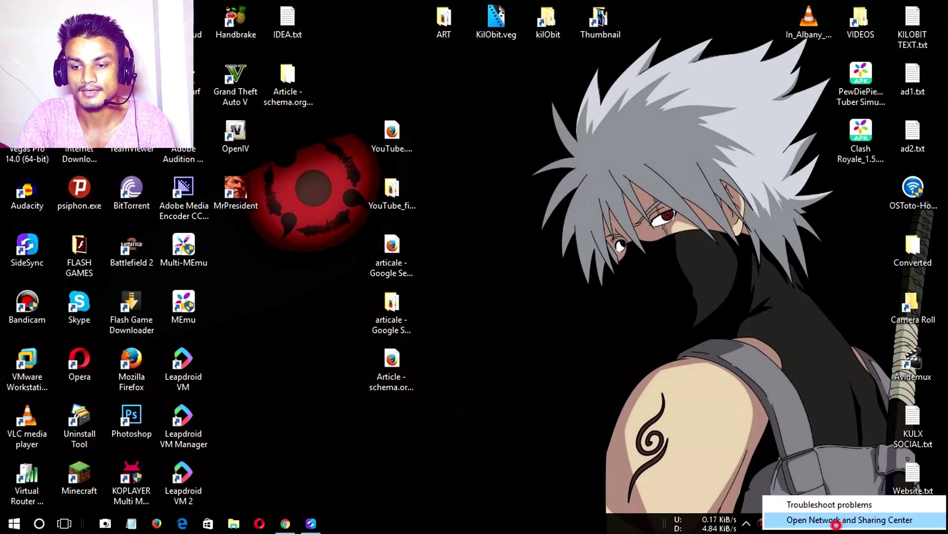
{"action": "left_click", "coordinate": [837, 519]}
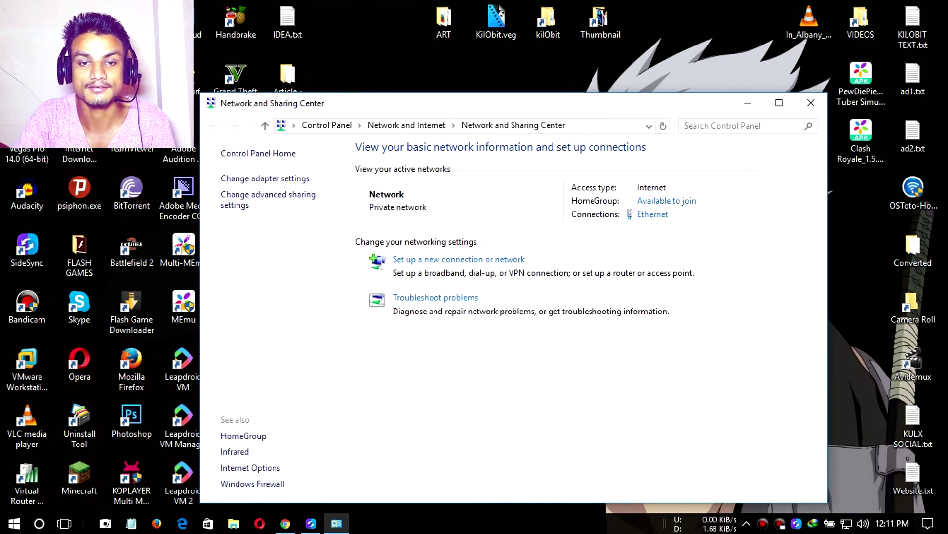
{"action": "left_click", "coordinate": [262, 177]}
{"action": "right_click", "coordinate": [319, 96]}
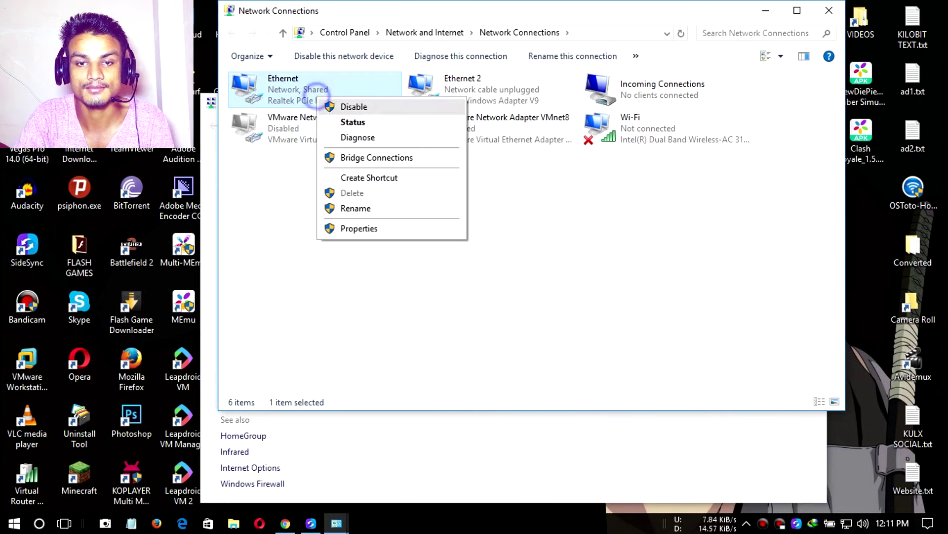
{"action": "left_click", "coordinate": [366, 105]}
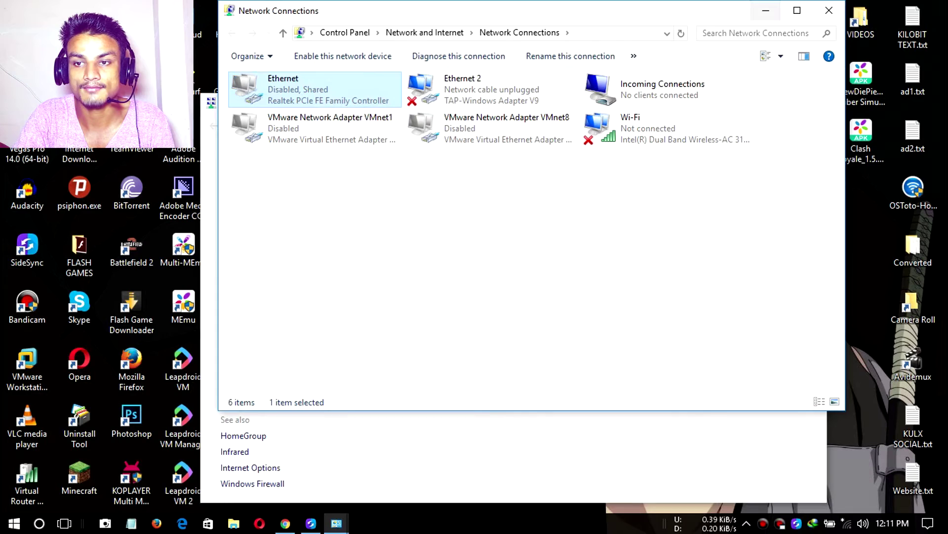
{"action": "left_click", "coordinate": [765, 10]}
{"action": "left_click", "coordinate": [749, 103]}
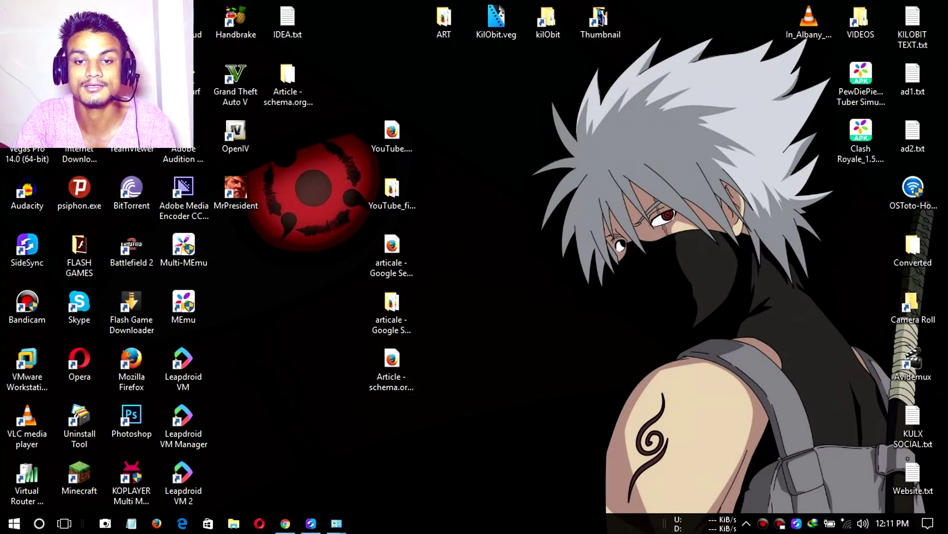
{"action": "left_click", "coordinate": [395, 143]}
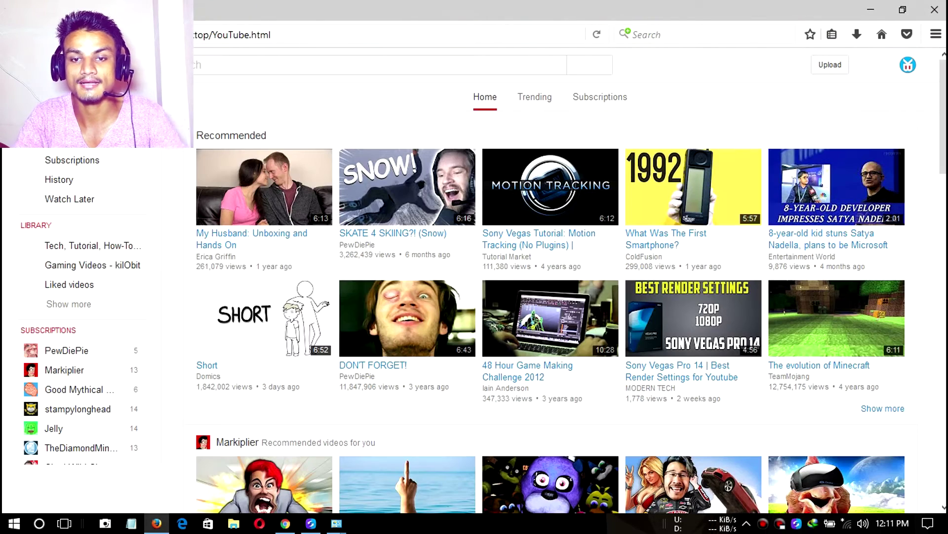
{"action": "scroll", "coordinate": [550, 297], "scroll_direction": "down", "scroll_amount": 15}
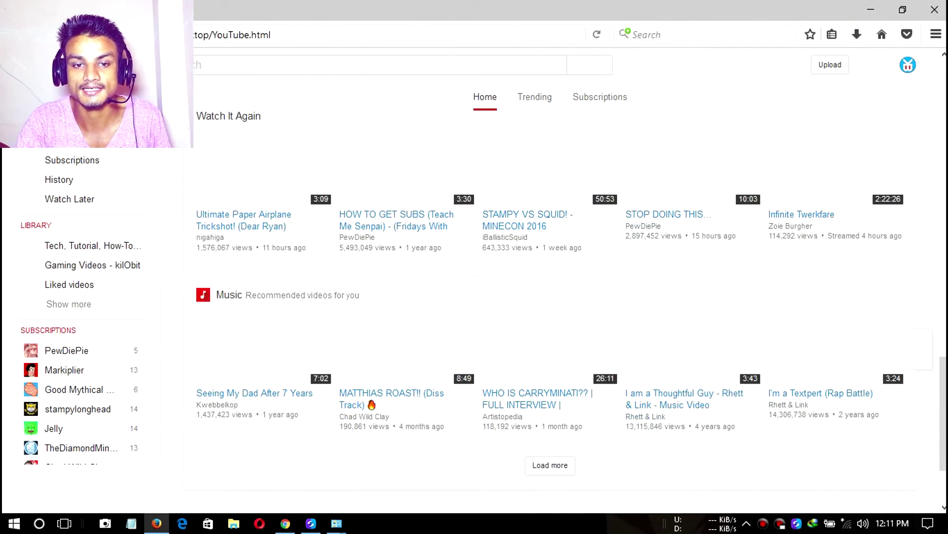
{"action": "scroll", "coordinate": [551, 296], "scroll_direction": "up", "scroll_amount": 8}
{"action": "scroll", "coordinate": [357, 254], "scroll_direction": "up", "scroll_amount": 5}
{"action": "scroll", "coordinate": [358, 254], "scroll_direction": "down", "scroll_amount": 5}
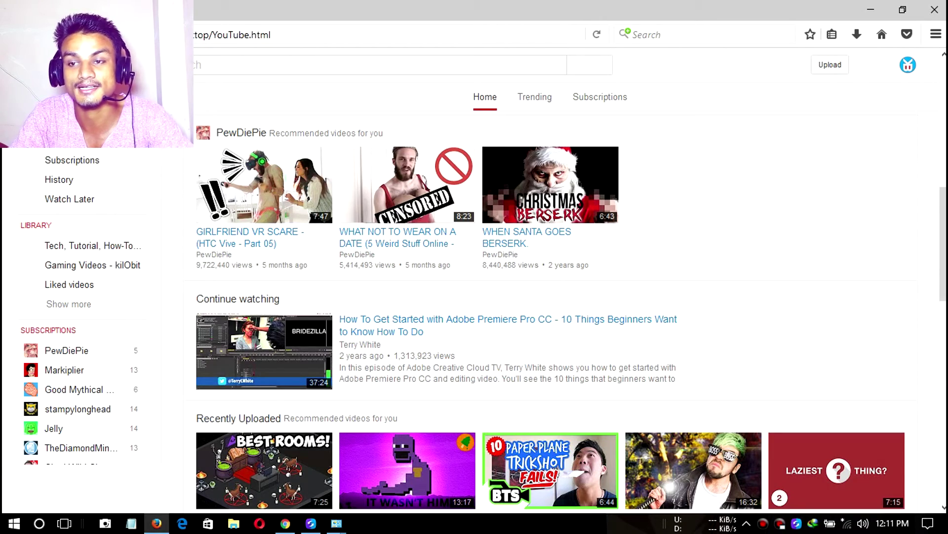
{"action": "scroll", "coordinate": [551, 306], "scroll_direction": "down", "scroll_amount": 10}
{"action": "scroll", "coordinate": [551, 306], "scroll_direction": "up", "scroll_amount": 15}
{"action": "left_click", "coordinate": [935, 10]}
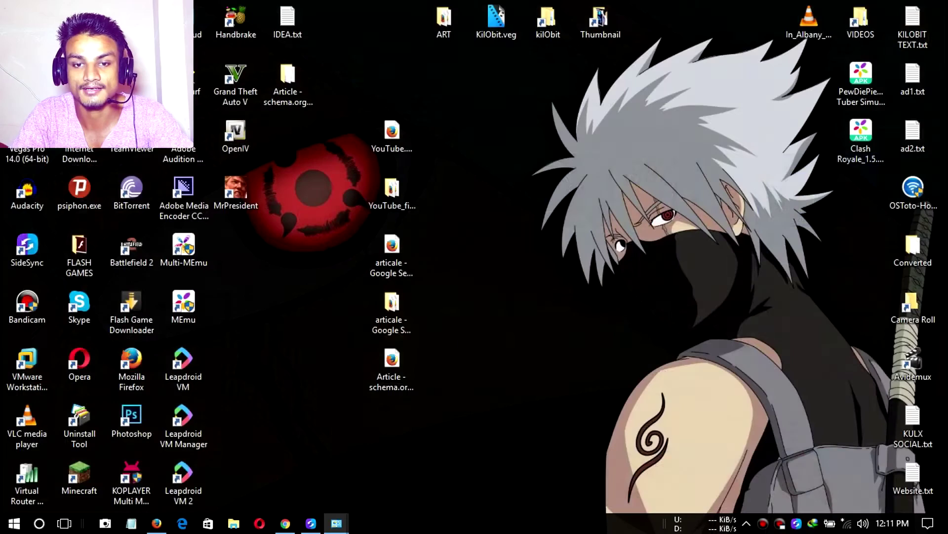
{"action": "left_click", "coordinate": [396, 254]}
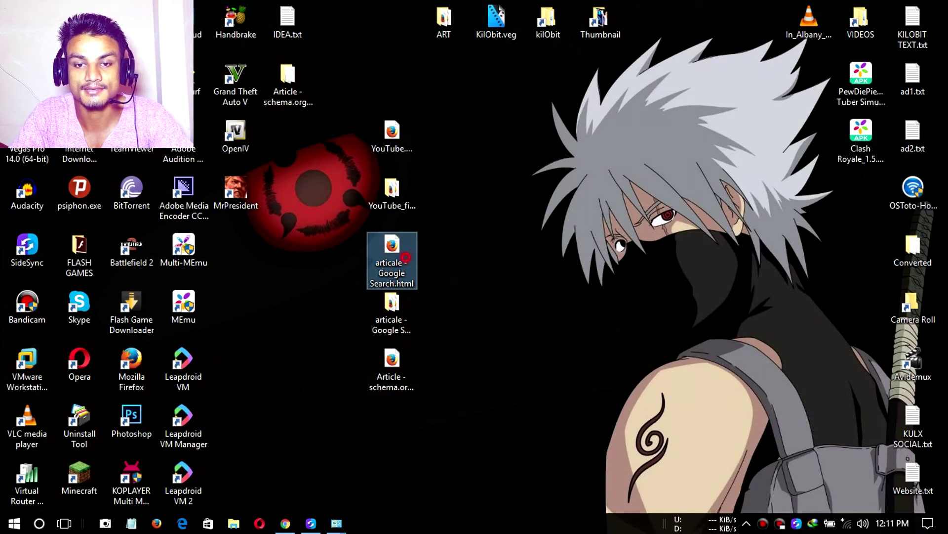
{"action": "double_click", "coordinate": [396, 255]}
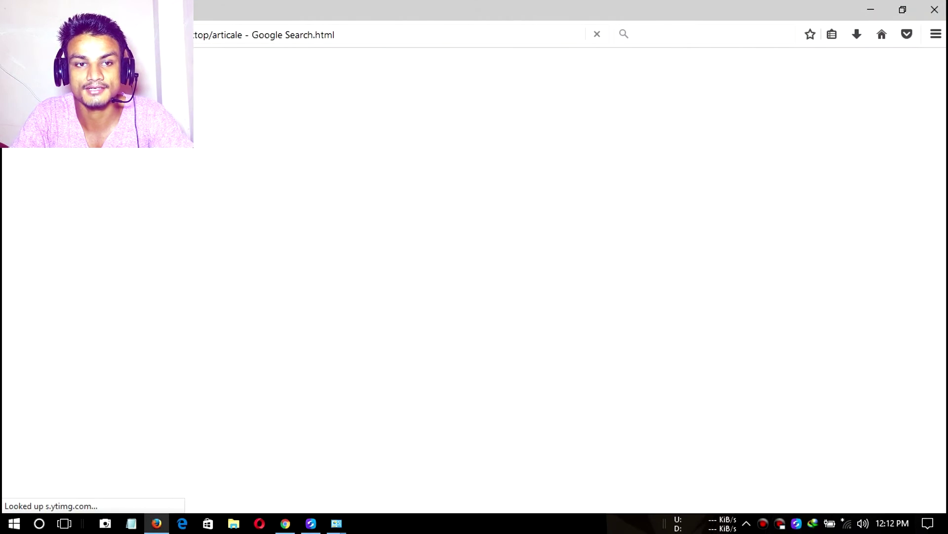
{"action": "scroll", "coordinate": [521, 280], "scroll_direction": "down", "scroll_amount": 20}
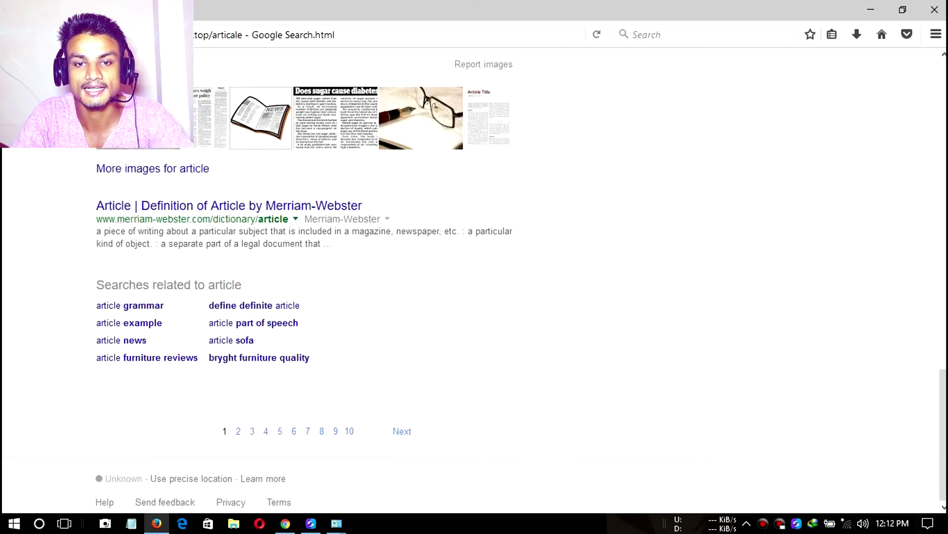
{"action": "scroll", "coordinate": [521, 280], "scroll_direction": "up", "scroll_amount": 20}
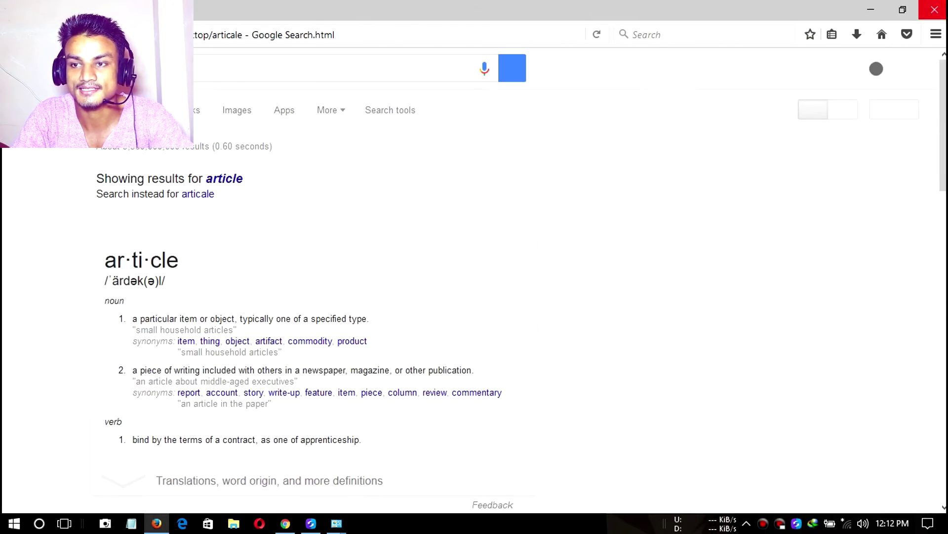
{"action": "key", "text": "super+d"}
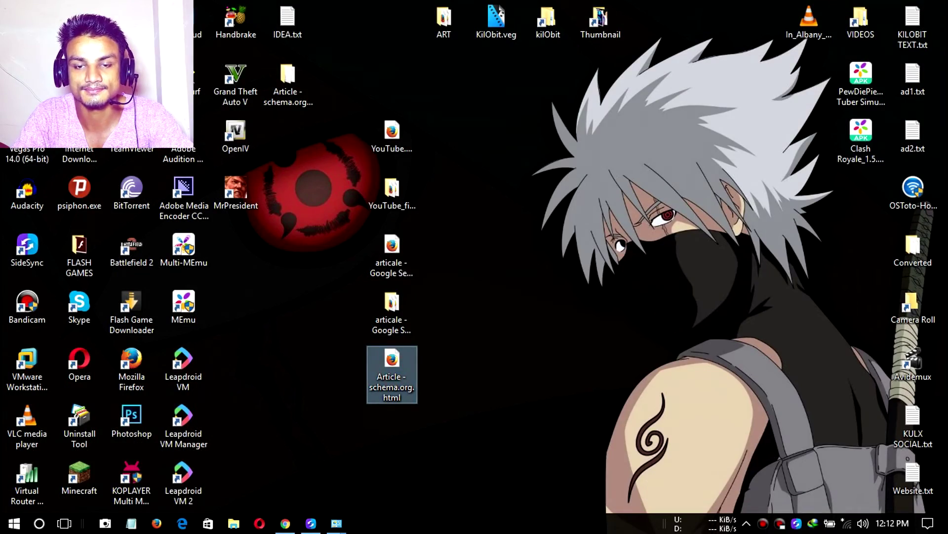
{"action": "key", "text": "Return"}
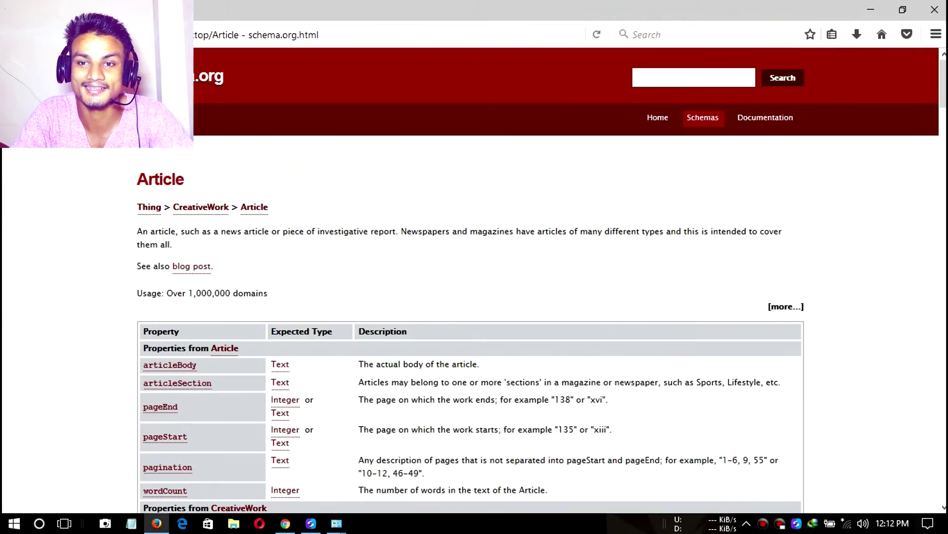
{"action": "scroll", "coordinate": [474, 297], "scroll_direction": "down", "scroll_amount": 5}
{"action": "scroll", "coordinate": [474, 296], "scroll_direction": "up", "scroll_amount": 5}
{"action": "key", "text": "super+d"}
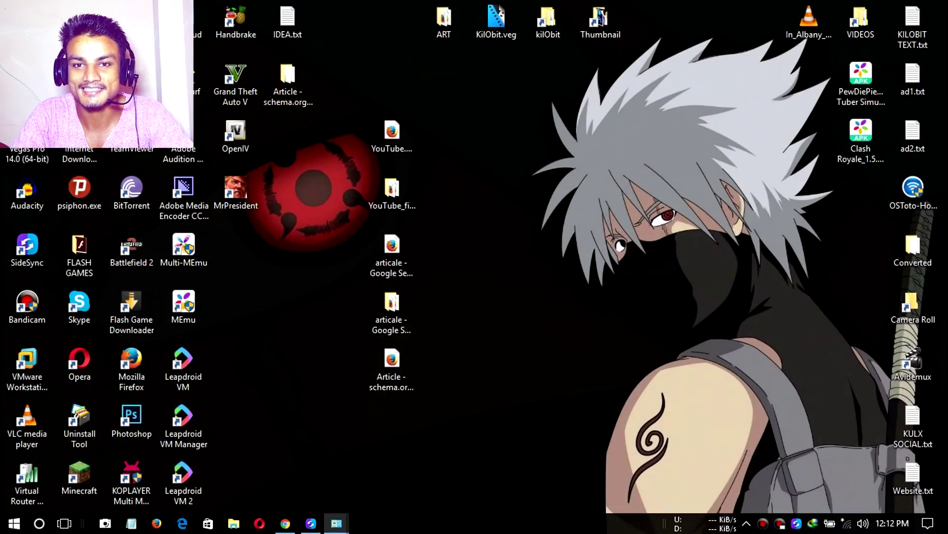
Open 'Best Places in the U.S. to Watch the Sunset.html' from the ART folder in Firefox and scroll through it.
{"action": "double_click", "coordinate": [444, 20]}
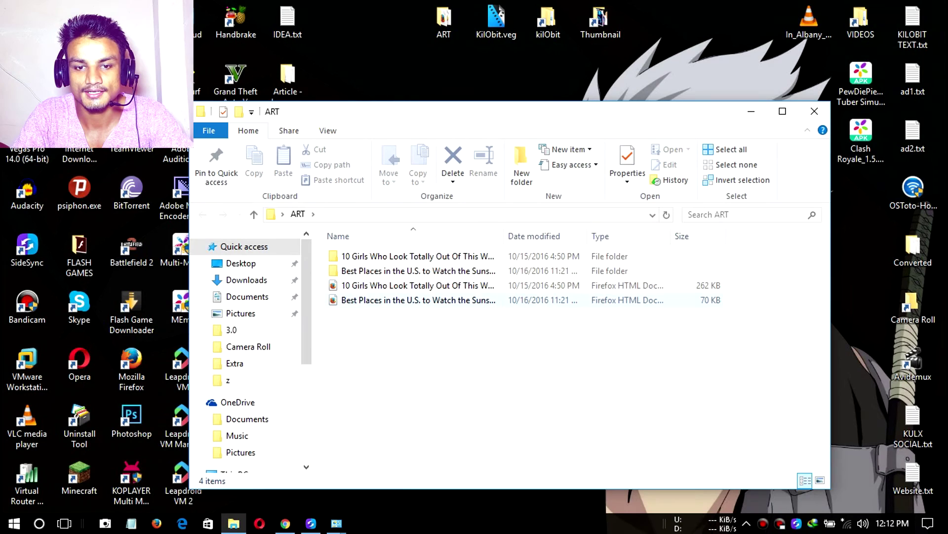
{"action": "double_click", "coordinate": [402, 300]}
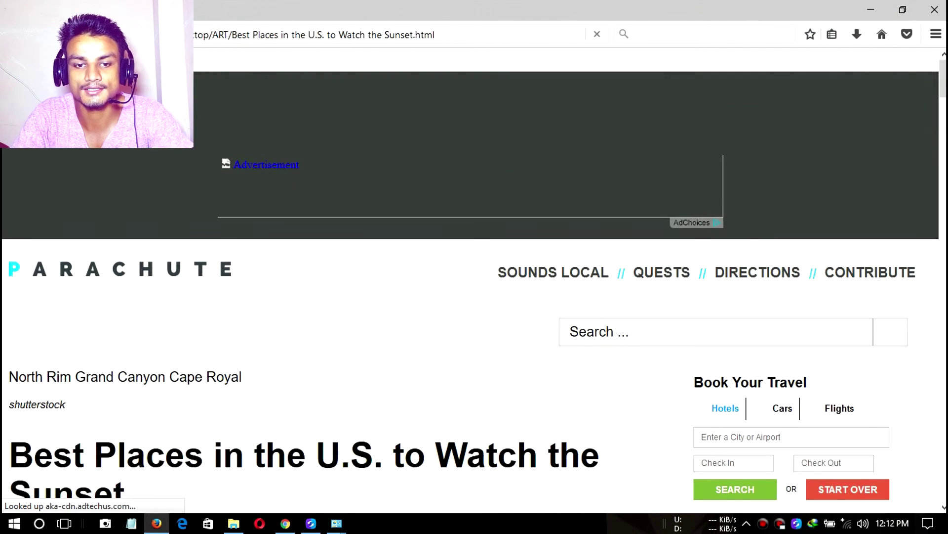
{"action": "scroll", "coordinate": [474, 277], "scroll_direction": "down", "scroll_amount": 6}
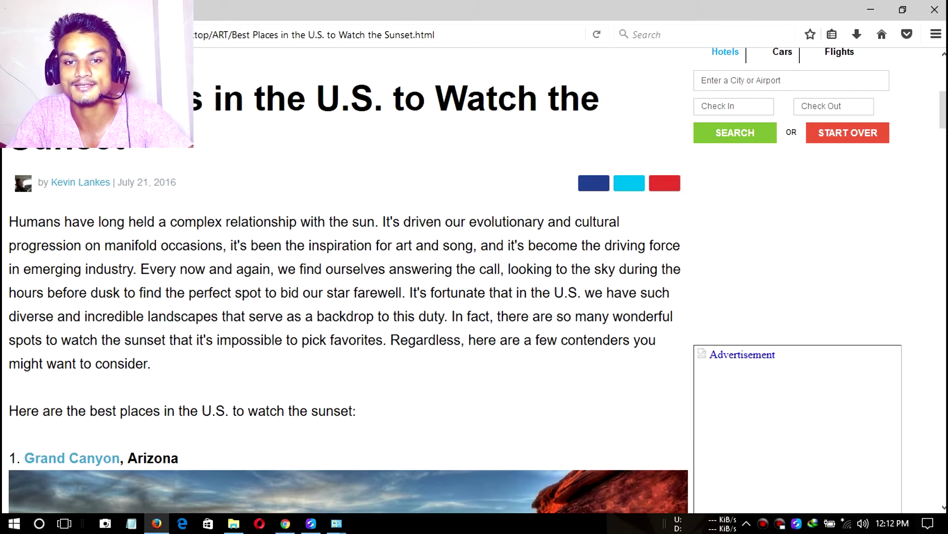
{"action": "scroll", "coordinate": [346, 277], "scroll_direction": "down", "scroll_amount": 15}
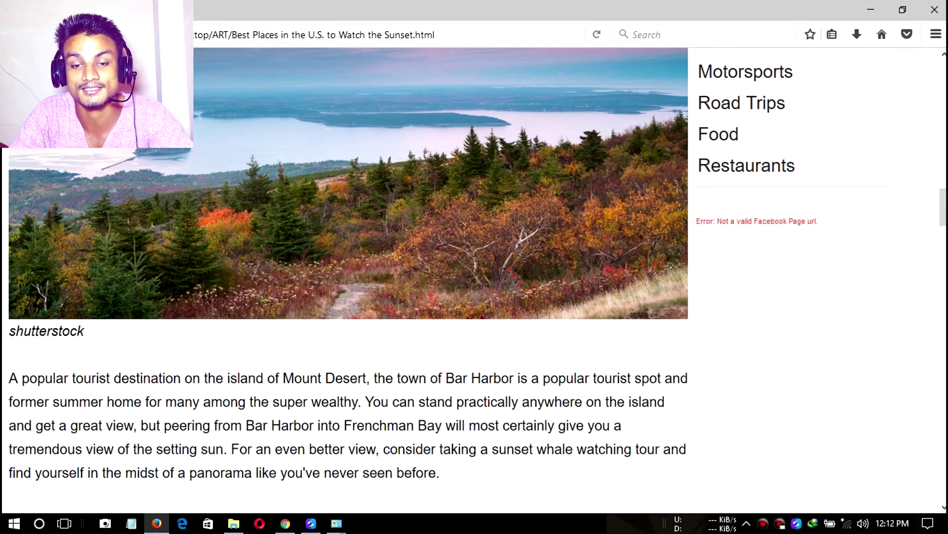
{"action": "scroll", "coordinate": [346, 276], "scroll_direction": "down", "scroll_amount": 15}
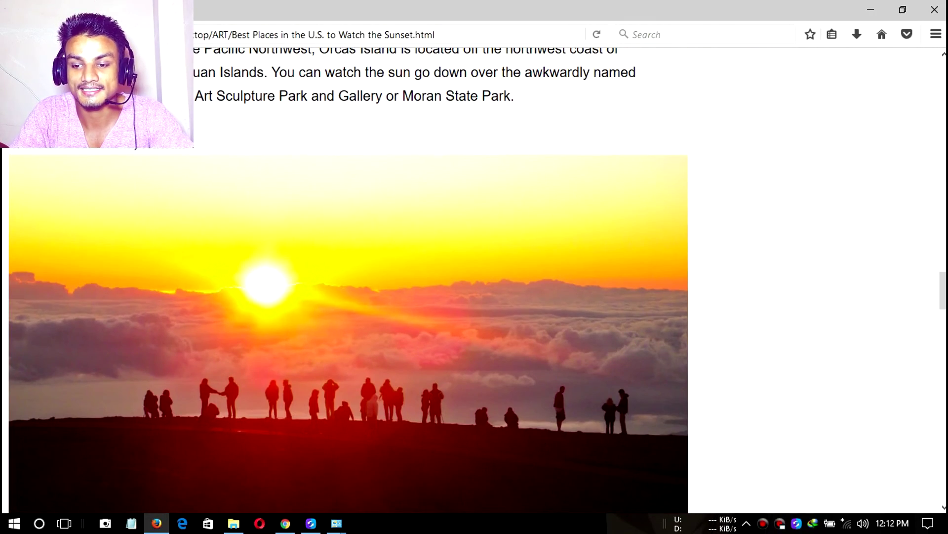